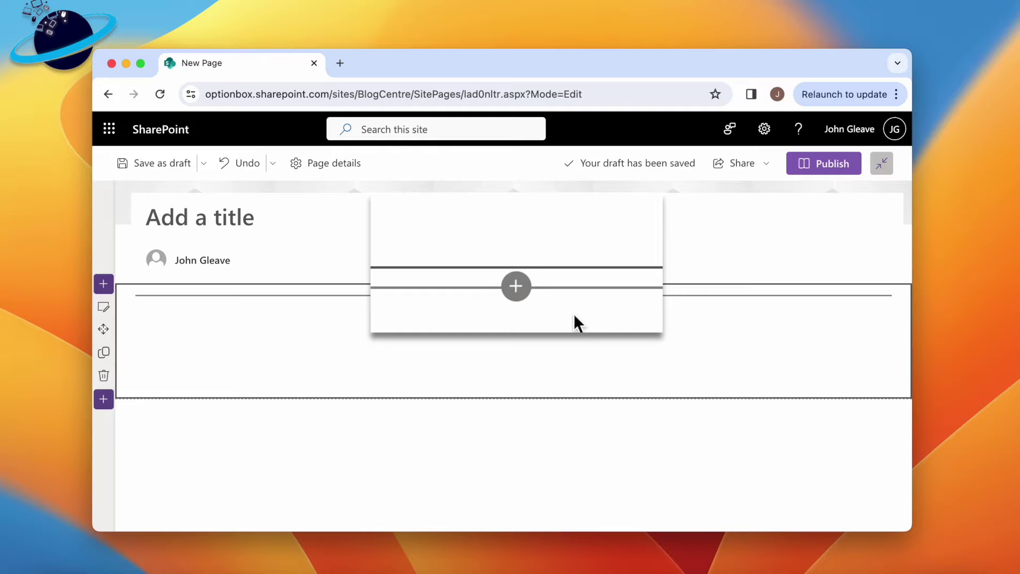
Add a Text web part to the page's first section from the web part toolbox.
click(514, 295)
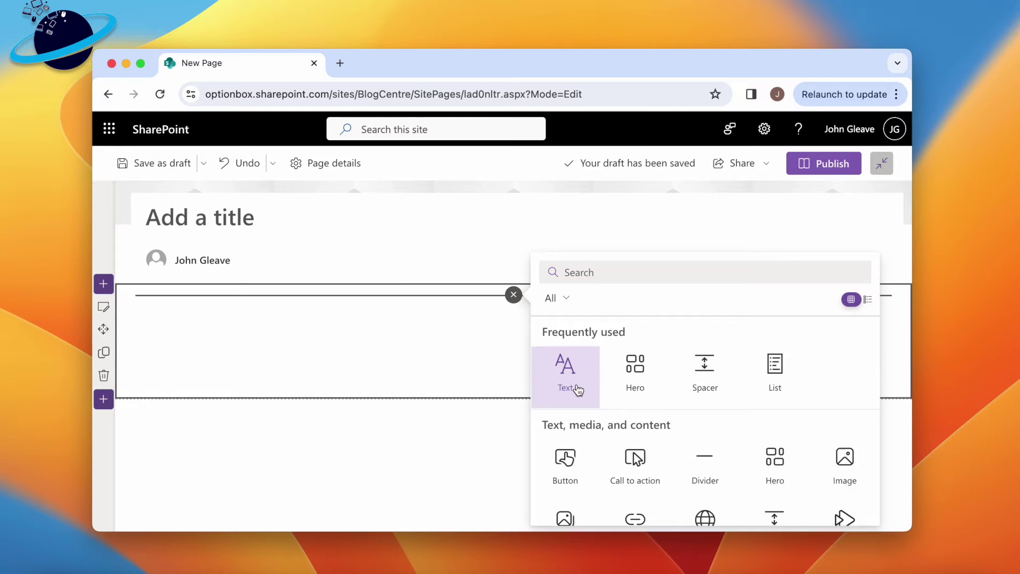
click(596, 414)
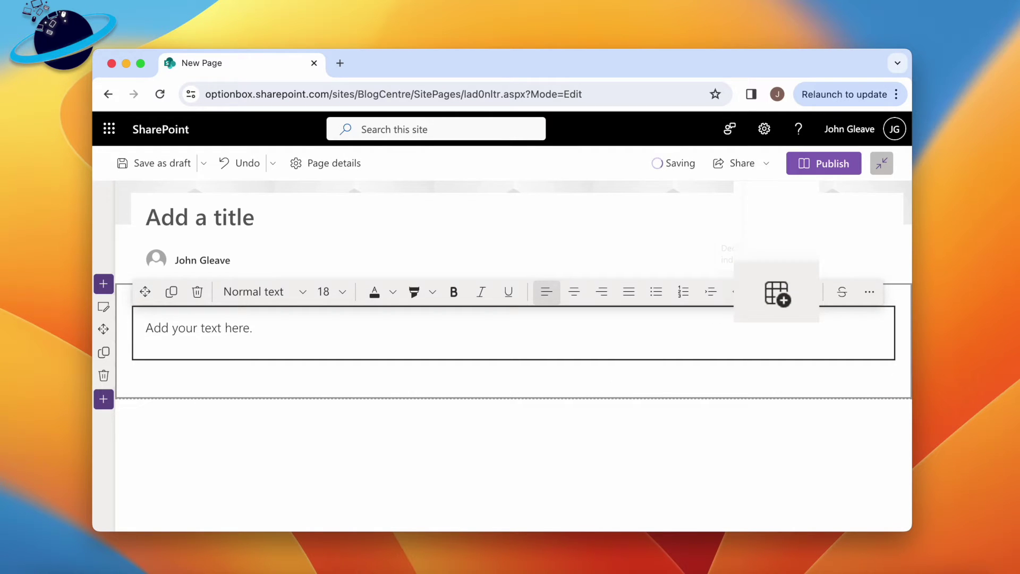
Insert a table and fill its header row with Name, Age and Location.
click(775, 291)
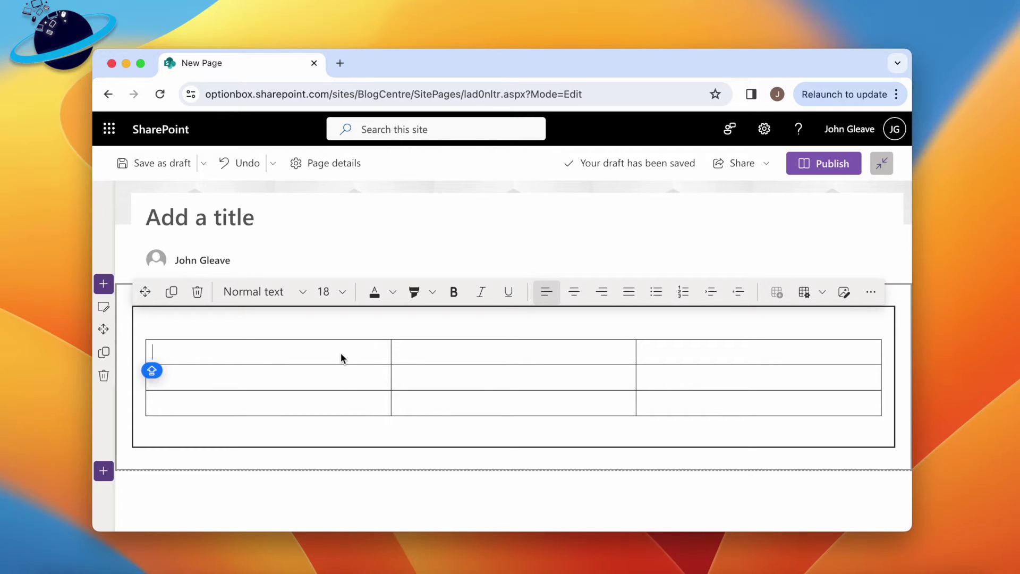
text(Name )
text(Age)
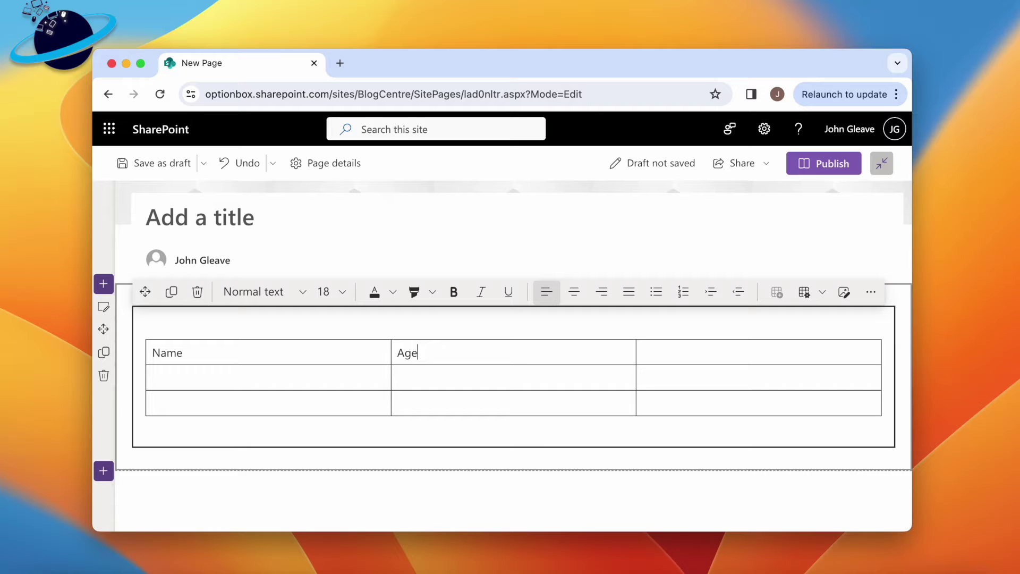
click(668, 351)
text(Location)
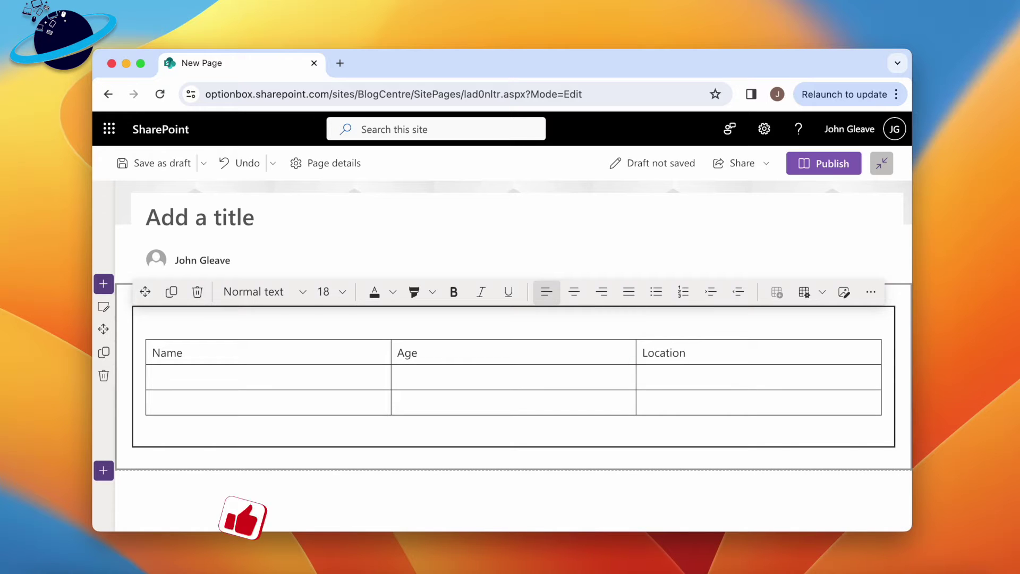
Fill the second row with Dave, 48, US.
click(327, 376)
text(Dave)
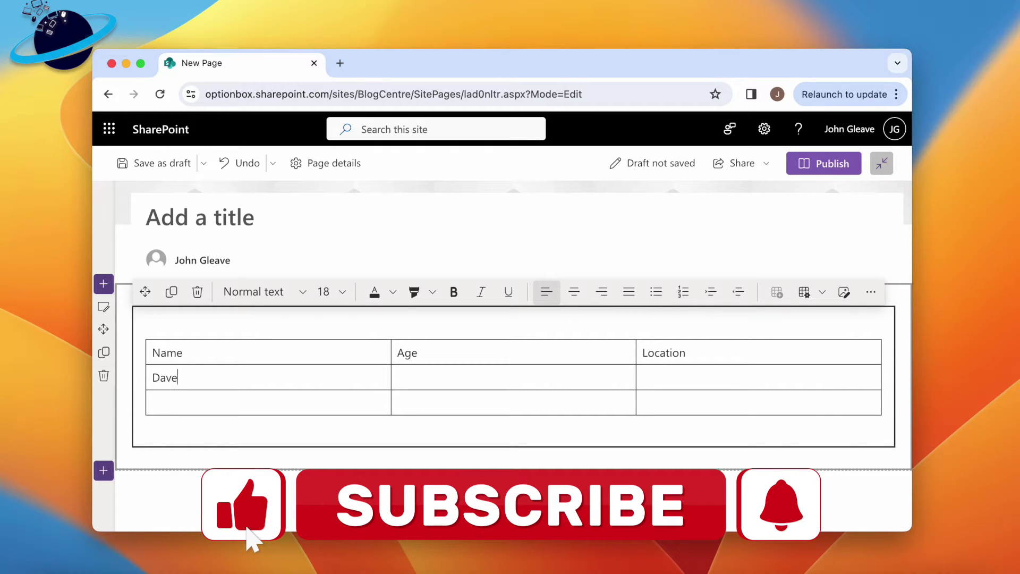
key(Tab)
text(48)
click(665, 377)
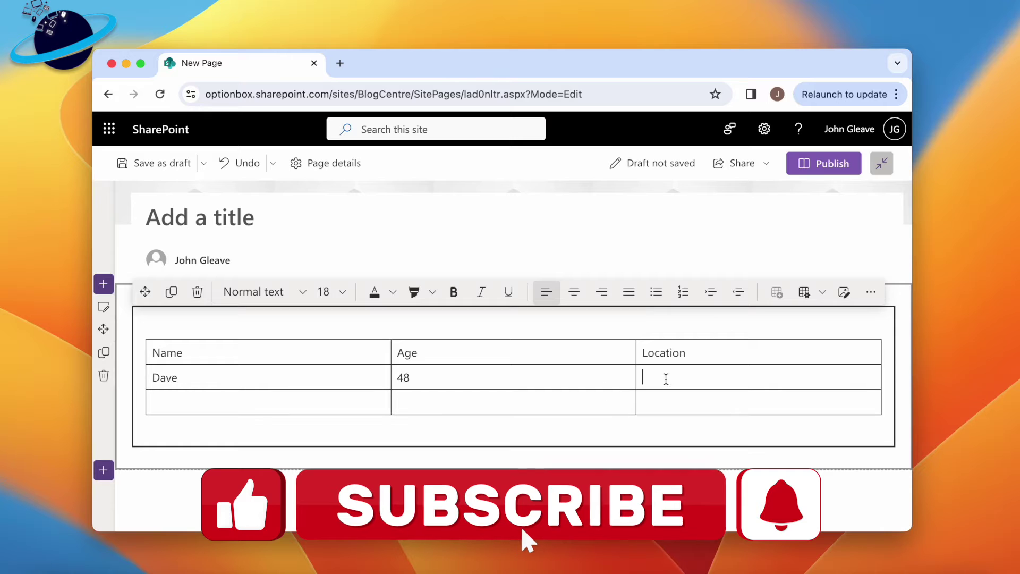
text(US)
Fill the third row with Jess, 33, UK.
click(338, 399)
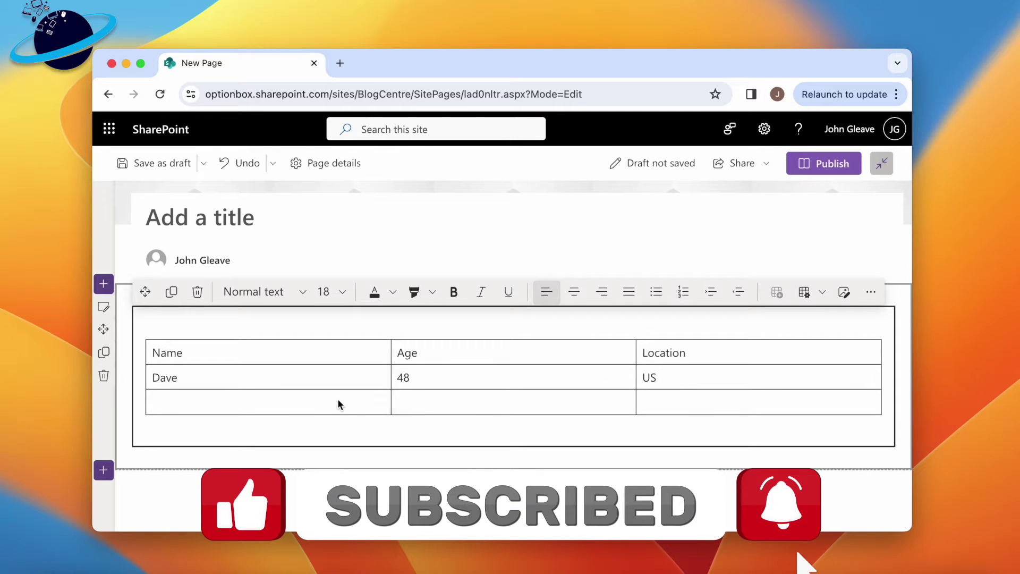
text(Jess)
click(432, 401)
text(33)
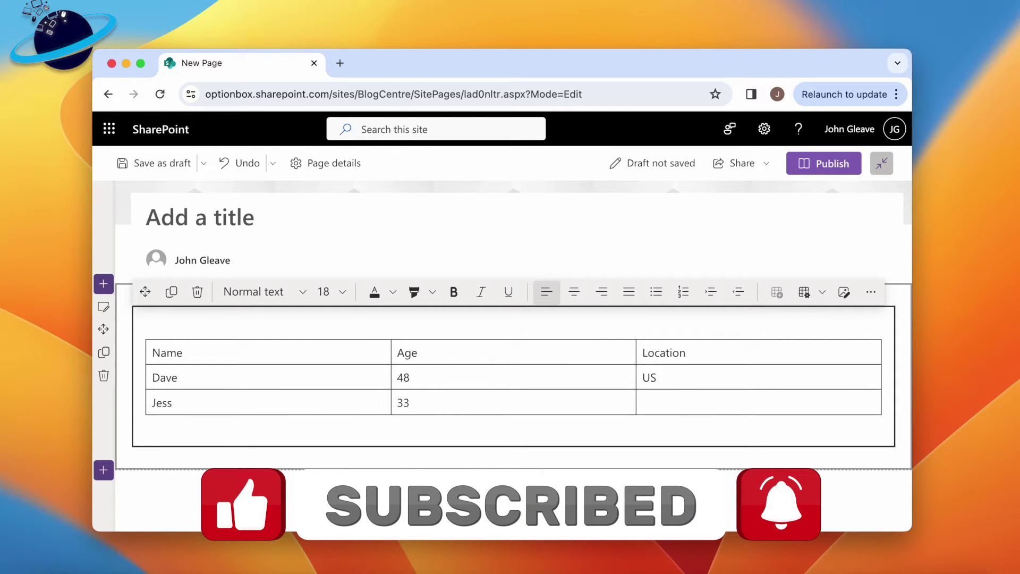
click(656, 401)
text(UK)
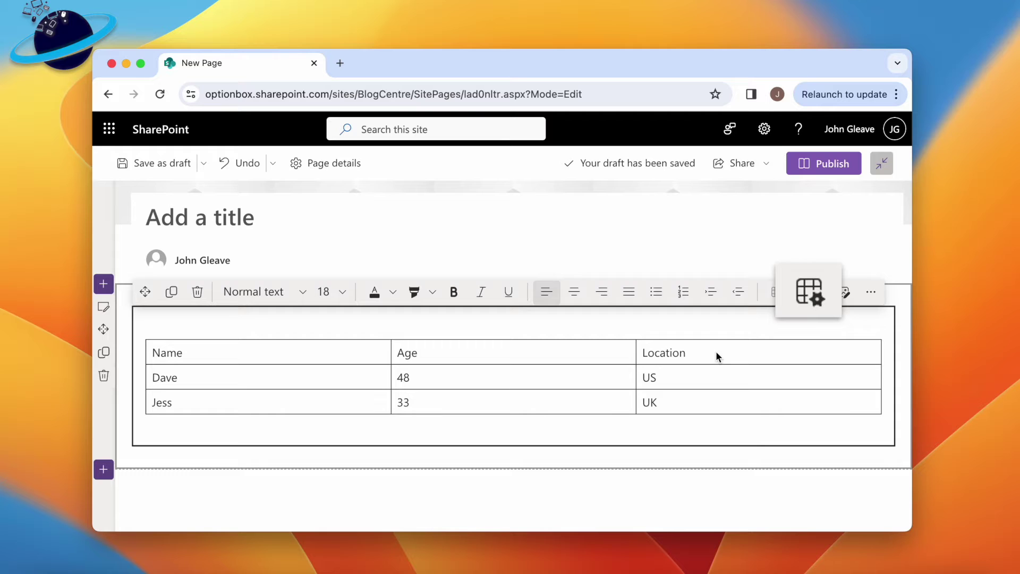
Enter 'Client names, ages, and locations' as the table's alt text under Table styles.
click(808, 300)
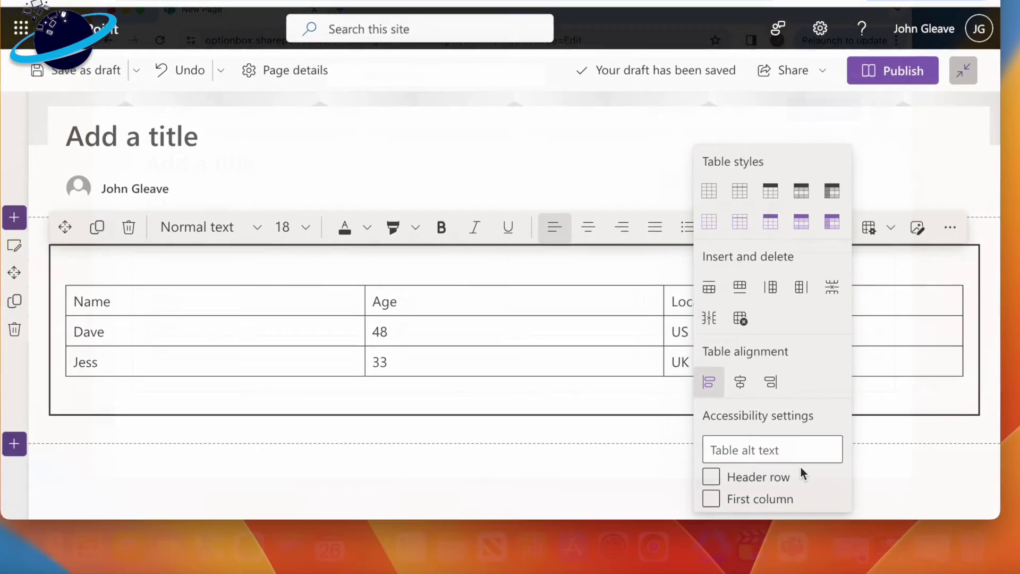
click(799, 460)
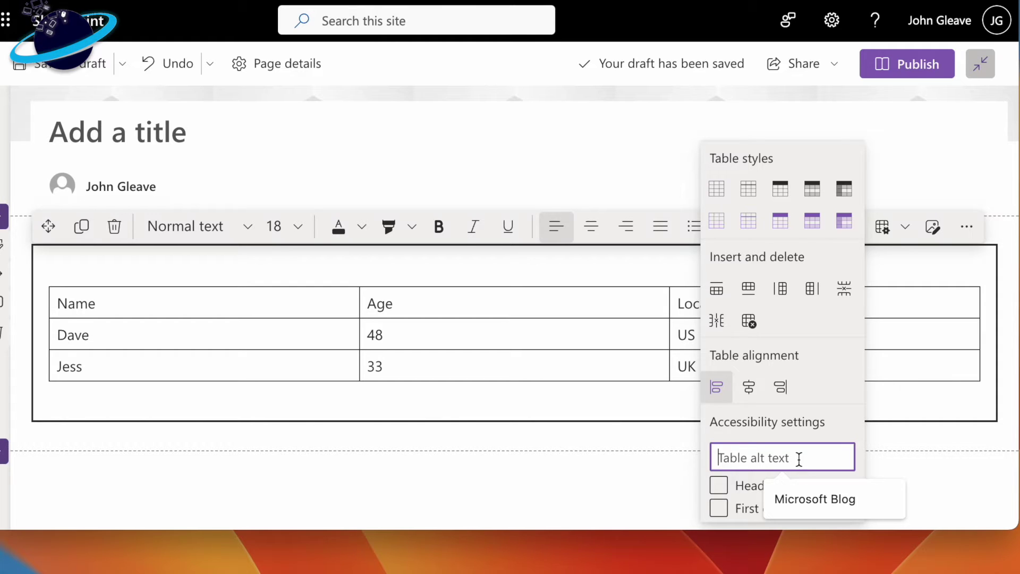
text(Client )
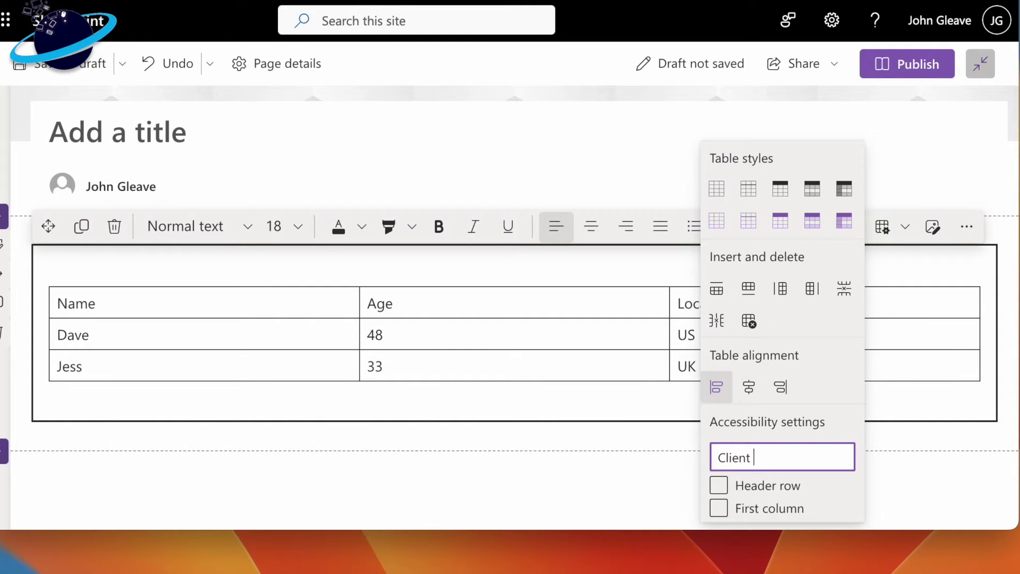
text(names, ages, and locations)
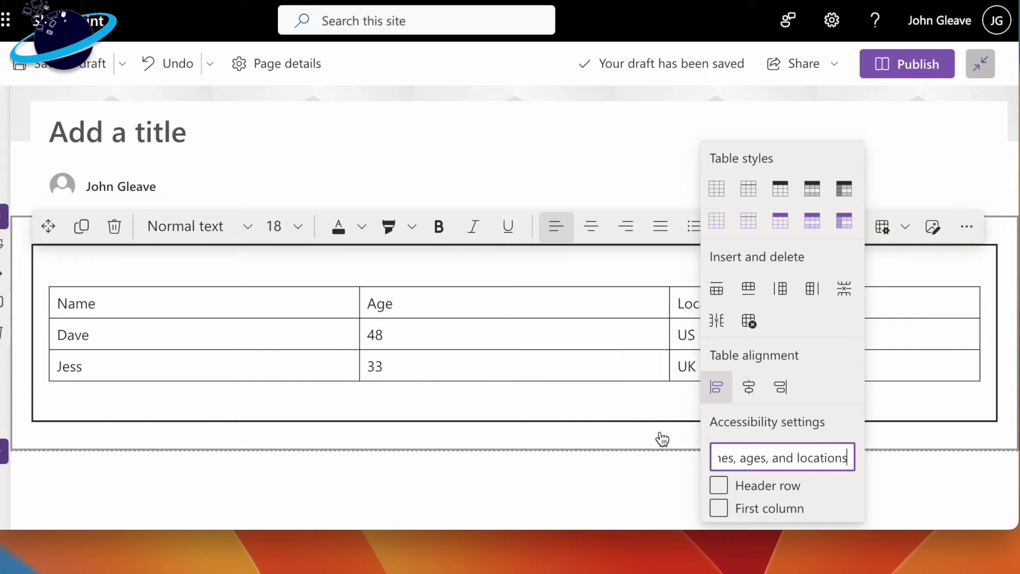
Try the Header row and First column options, then apply the Theme-colored header table style.
click(719, 489)
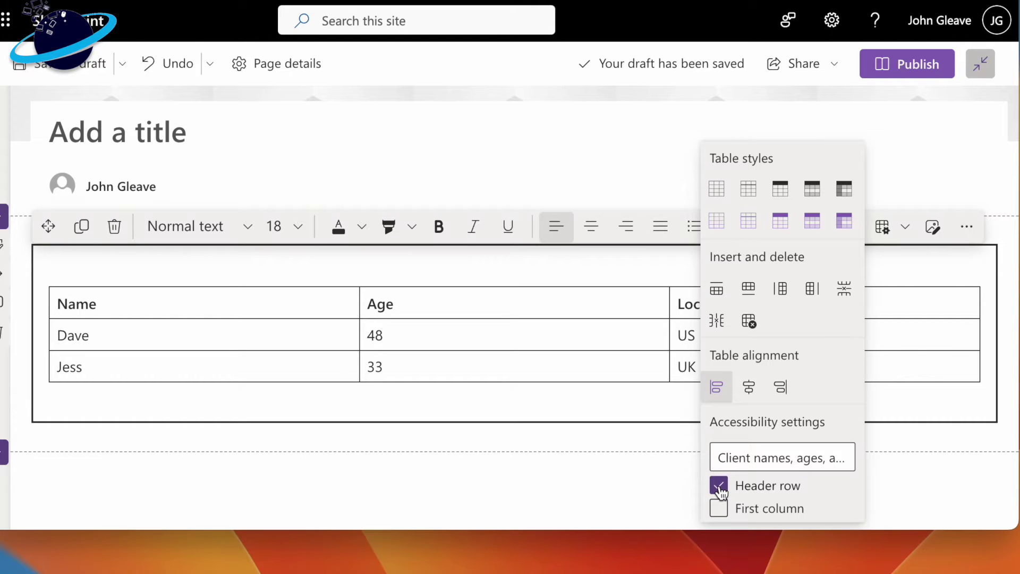
click(720, 511)
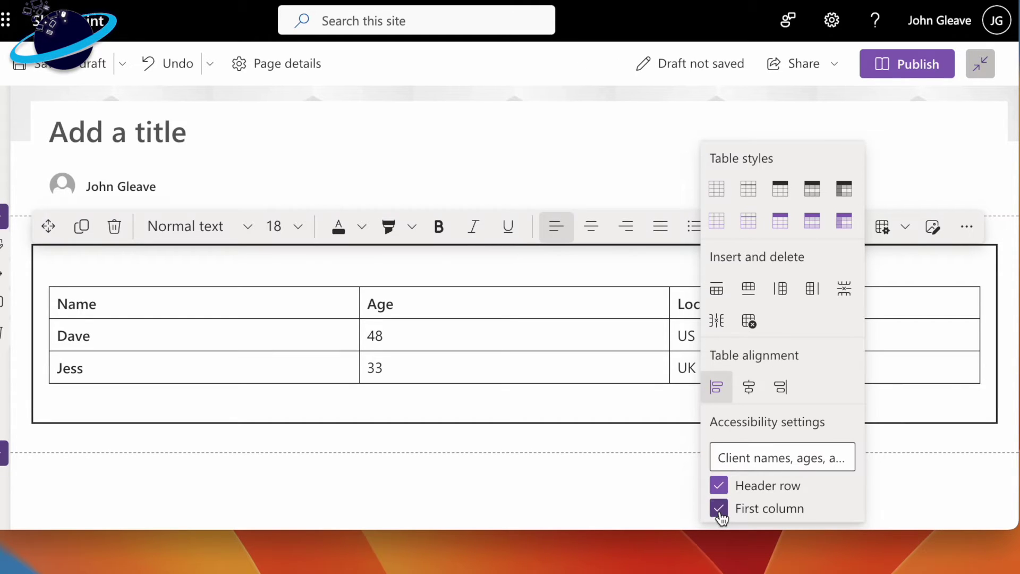
click(720, 511)
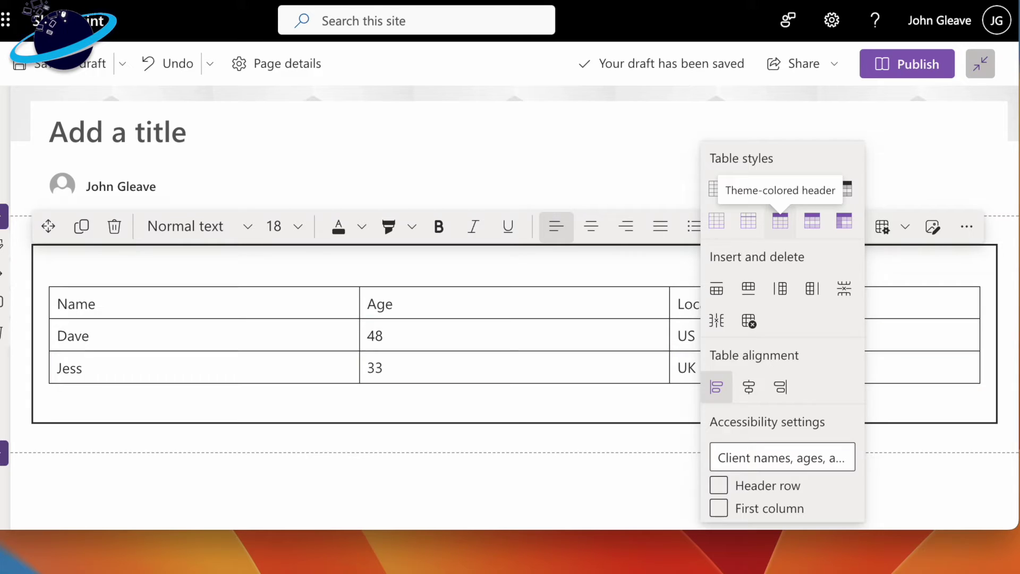
click(781, 221)
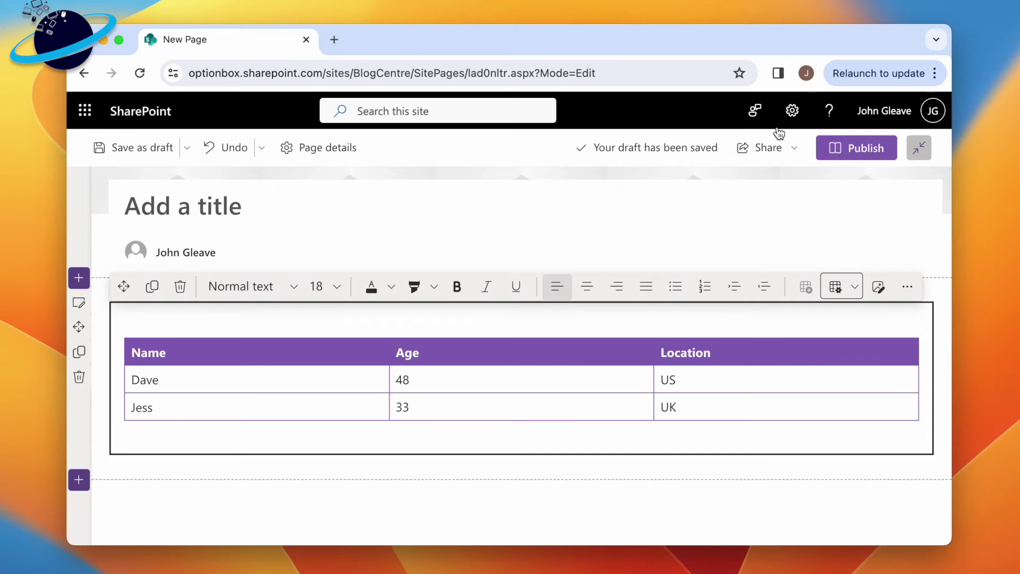
Browse the site colour themes under Settings > Change the look, then close Settings.
click(831, 21)
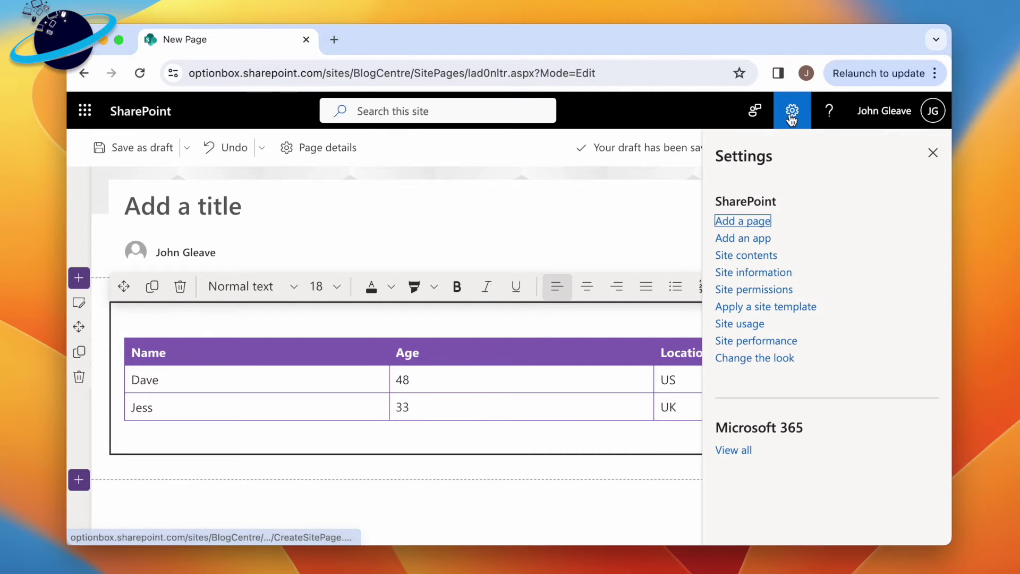
click(761, 359)
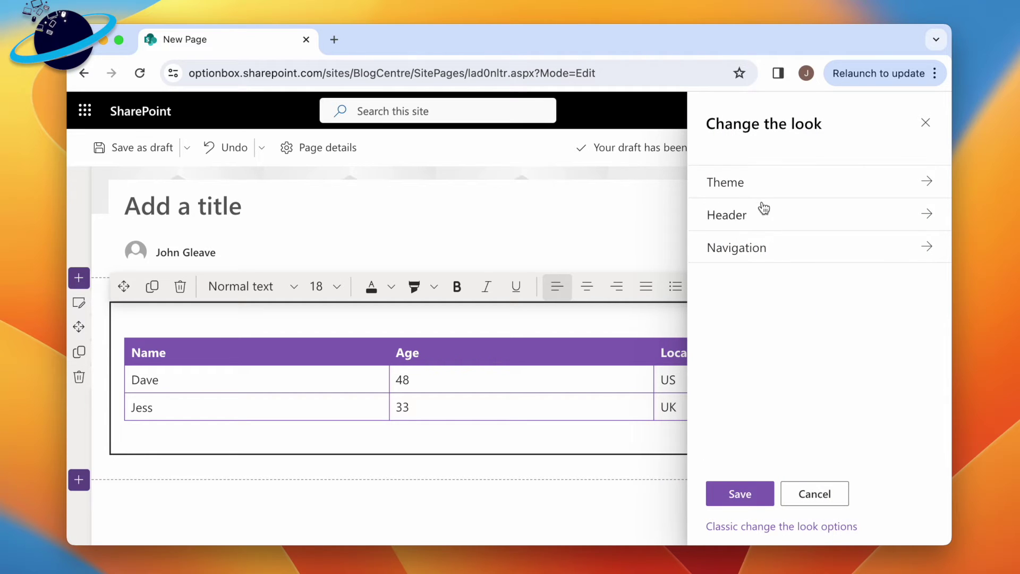
click(764, 187)
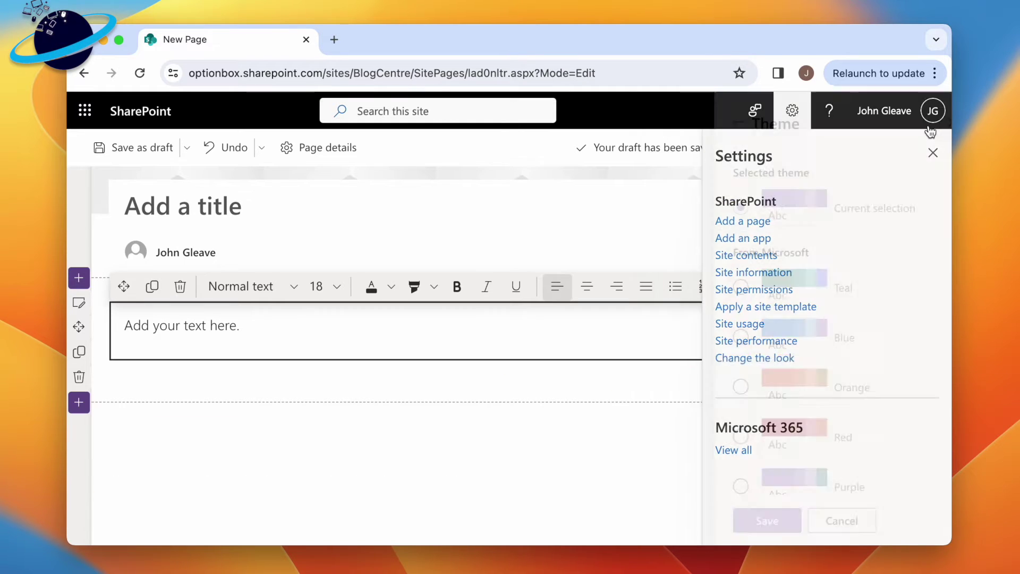
click(931, 153)
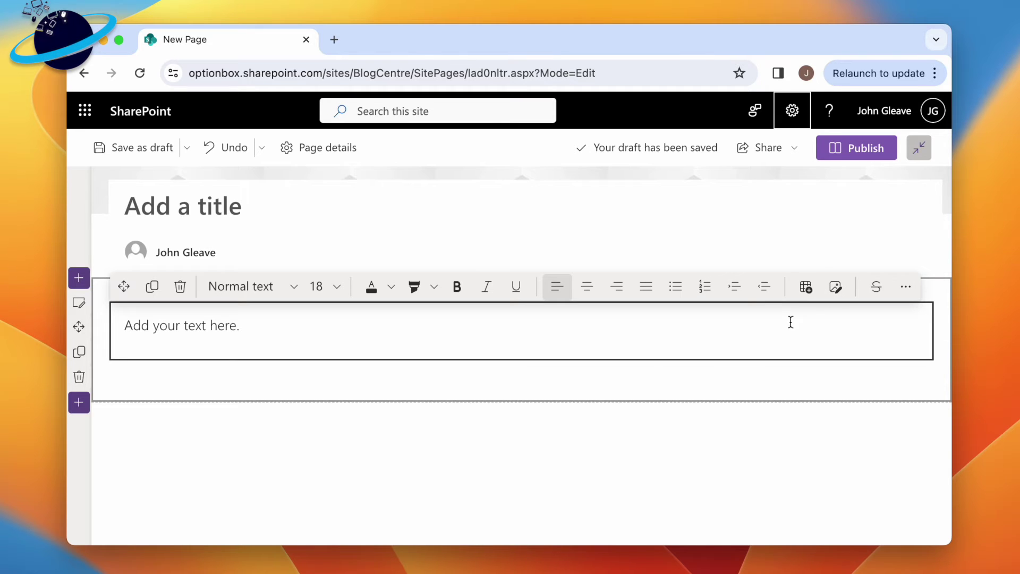
Insert a new table and narrow the table and its first two columns.
click(812, 293)
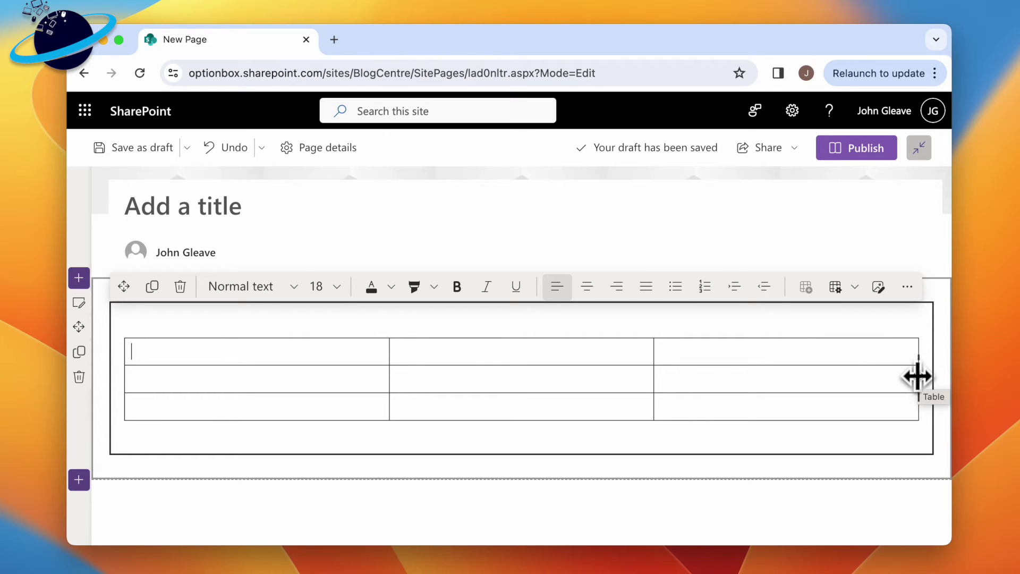
drag(918, 376, 724, 377)
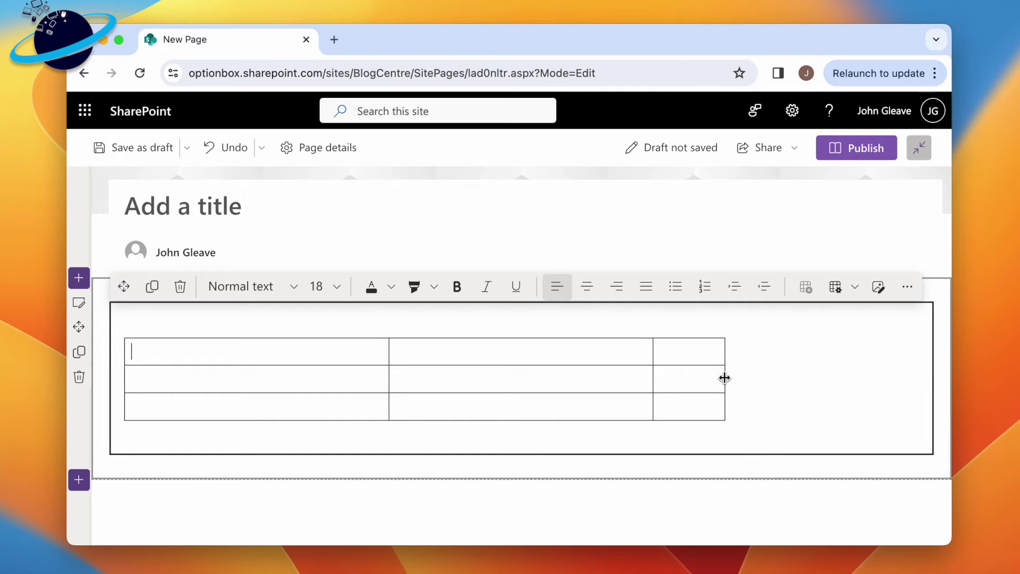
drag(653, 381, 507, 380)
drag(390, 380, 307, 382)
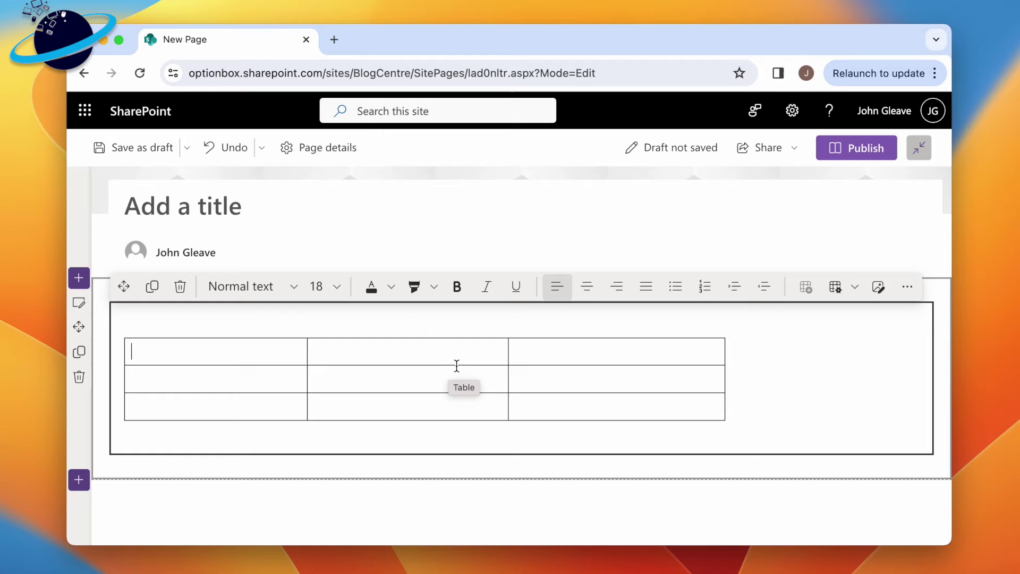
Centre the table in the web part and fine-tune its first two column widths.
click(836, 289)
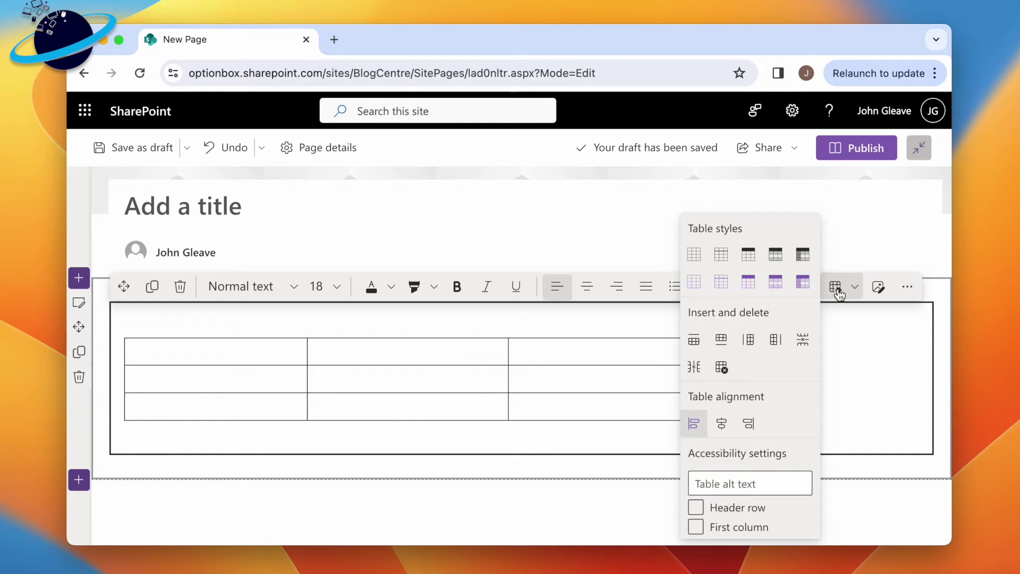
click(722, 425)
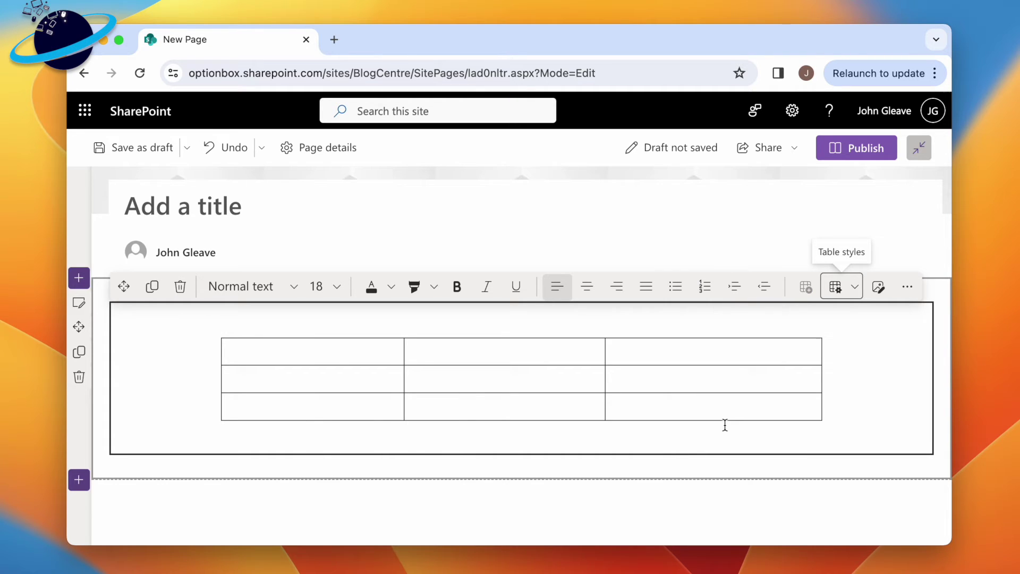
drag(406, 350, 440, 349)
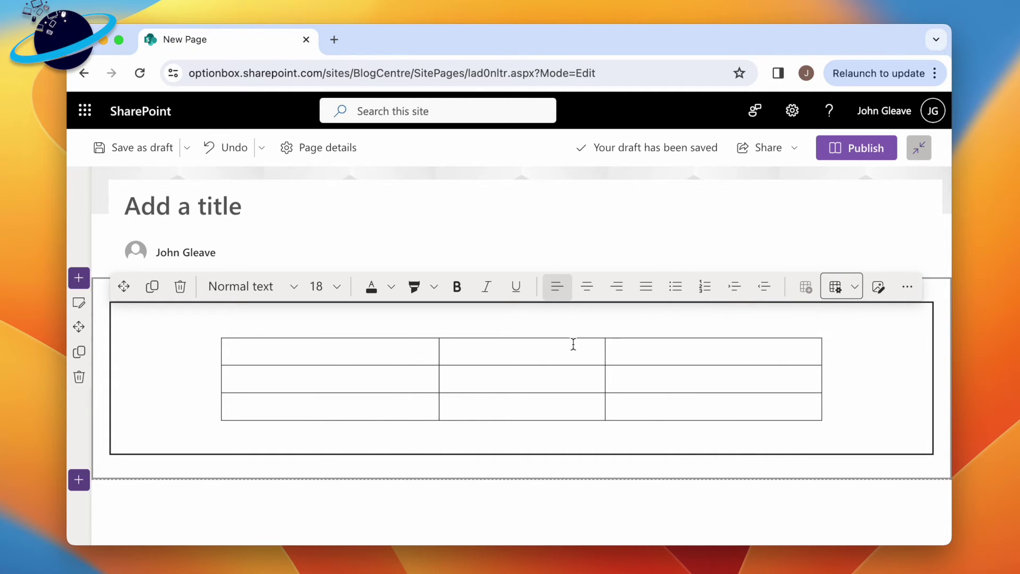
drag(605, 349, 618, 349)
drag(440, 352, 427, 354)
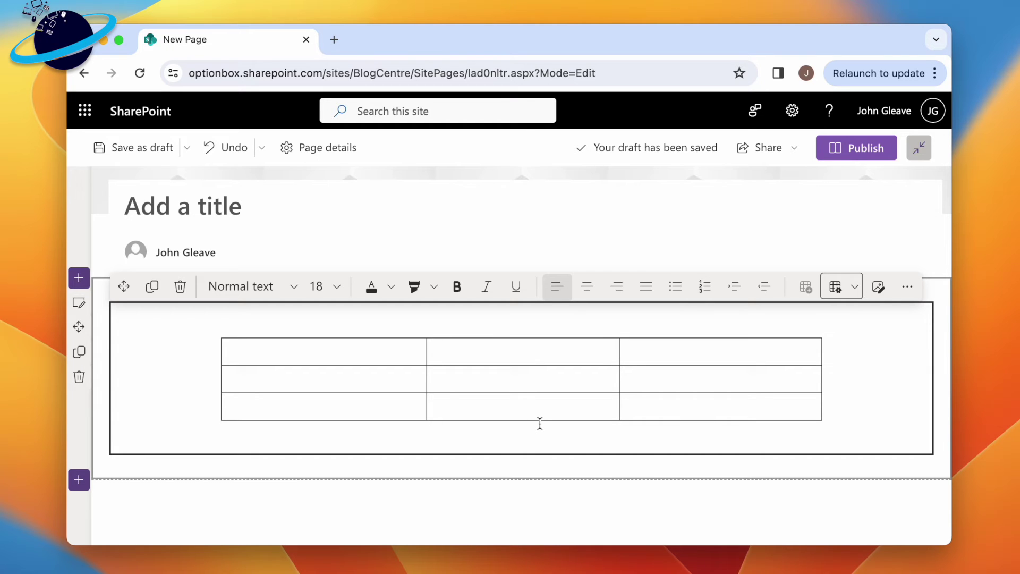
Type hello into each of row 2's three cells, centring the middle one.
click(511, 380)
text(hello)
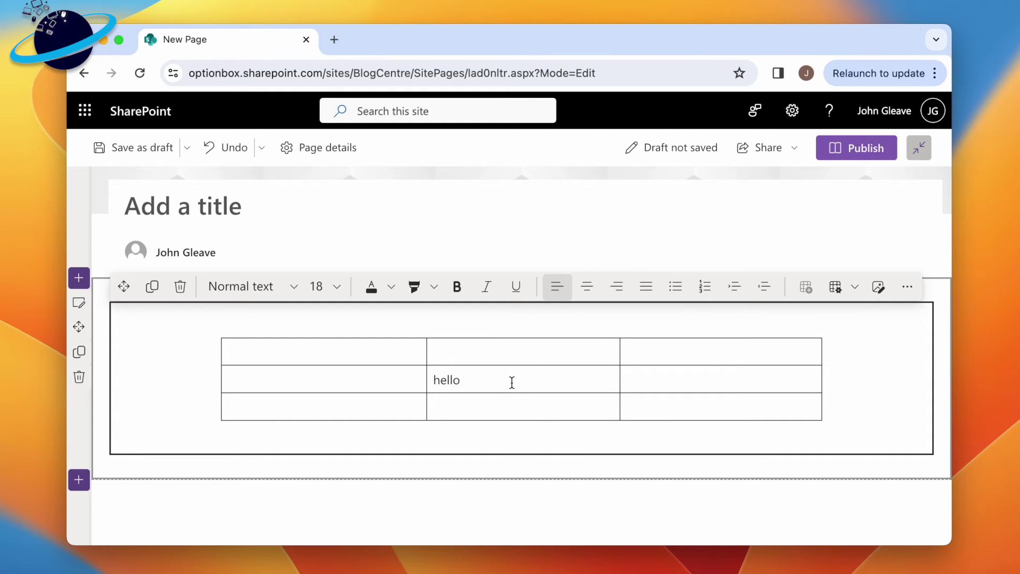
click(586, 287)
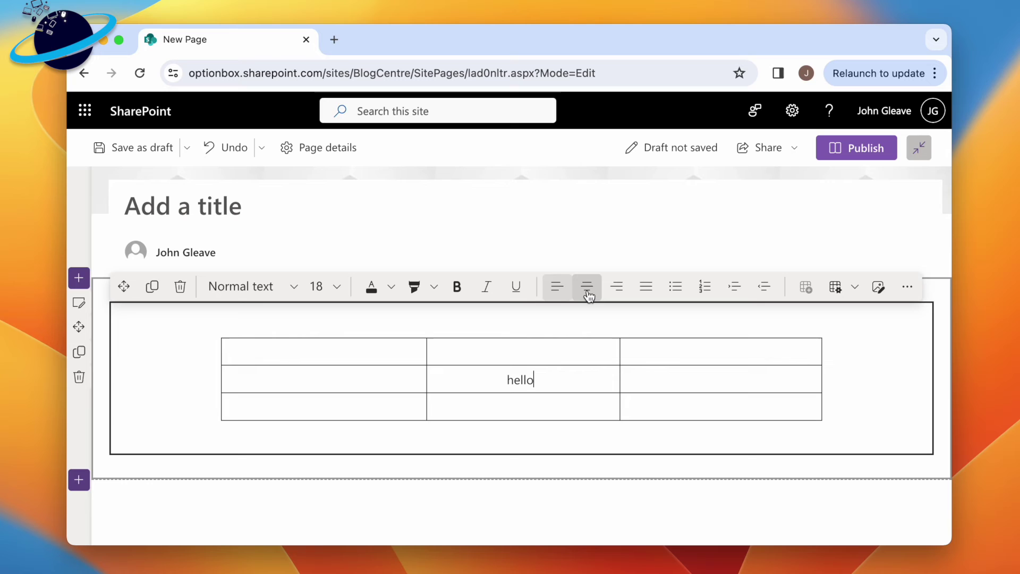
click(377, 380)
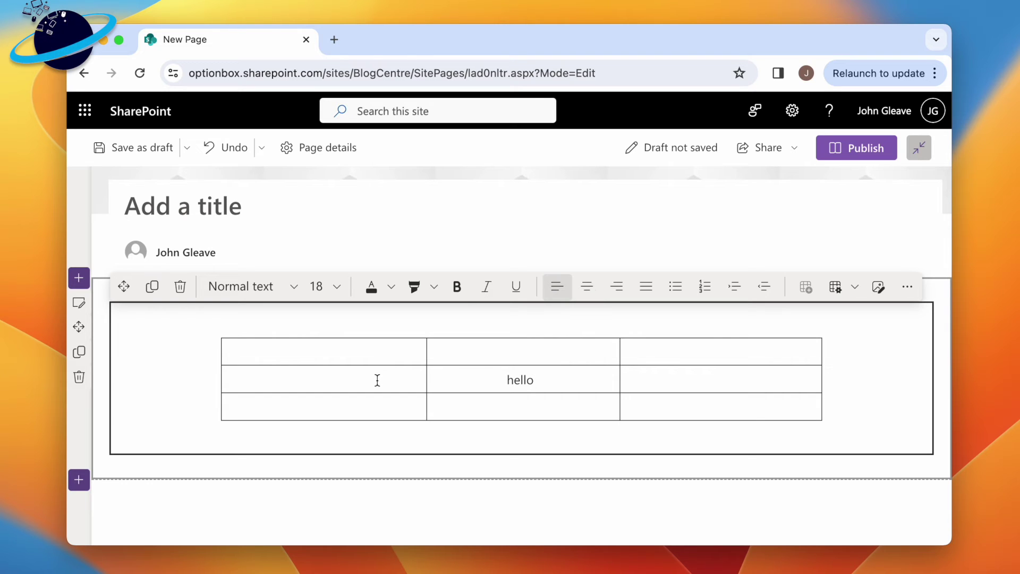
text(hello)
click(719, 379)
text(hello)
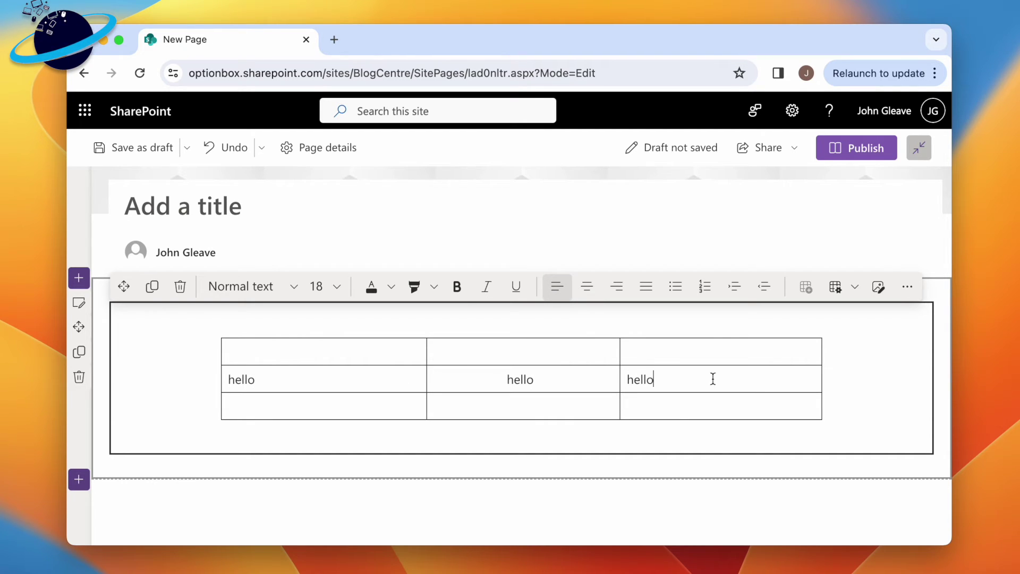
Right-align then centre row 2's text, then delete it, leaving the table empty.
drag(713, 379, 360, 380)
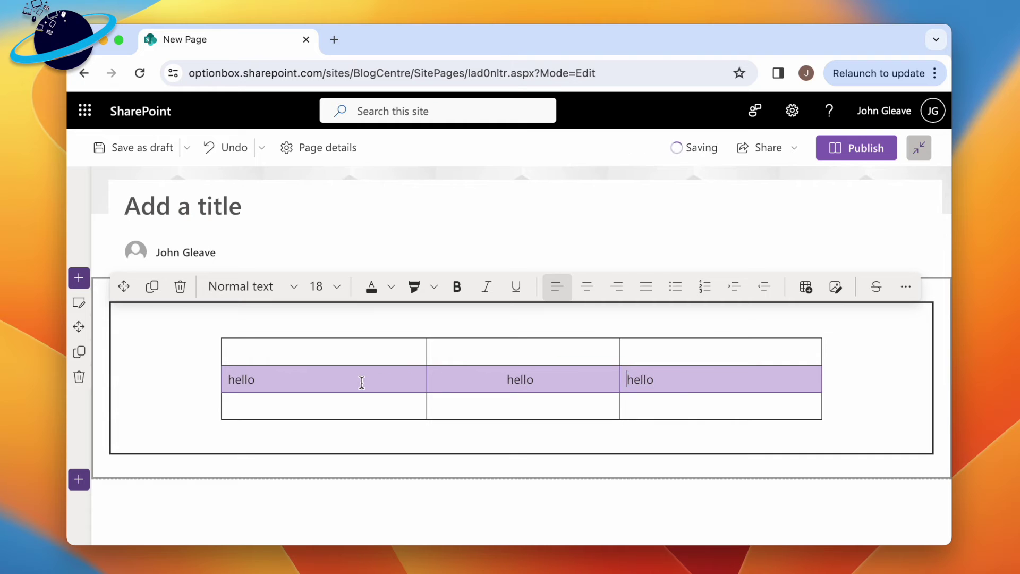
click(618, 291)
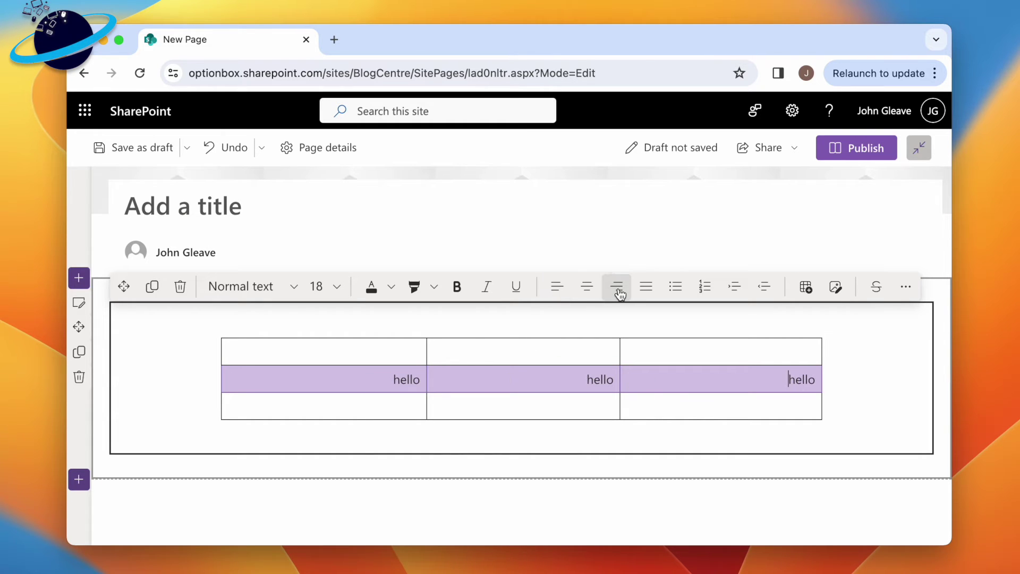
click(586, 293)
click(549, 351)
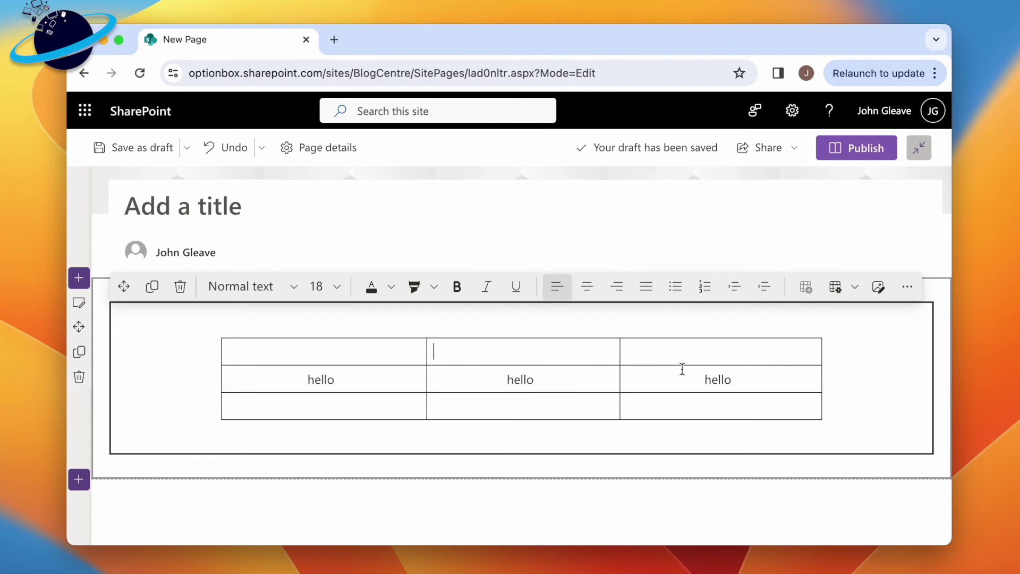
drag(680, 370, 379, 390)
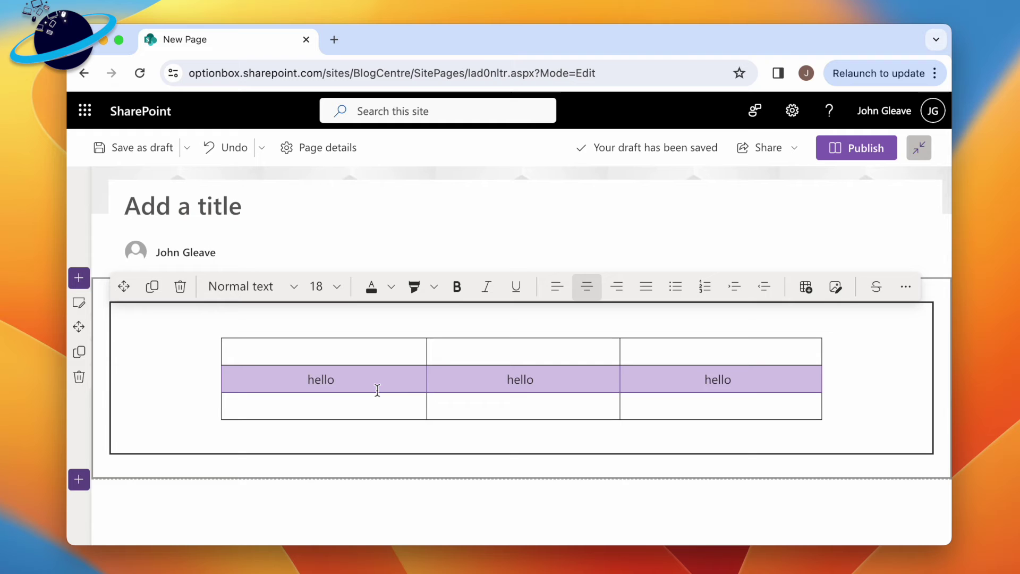
key(BackSpace)
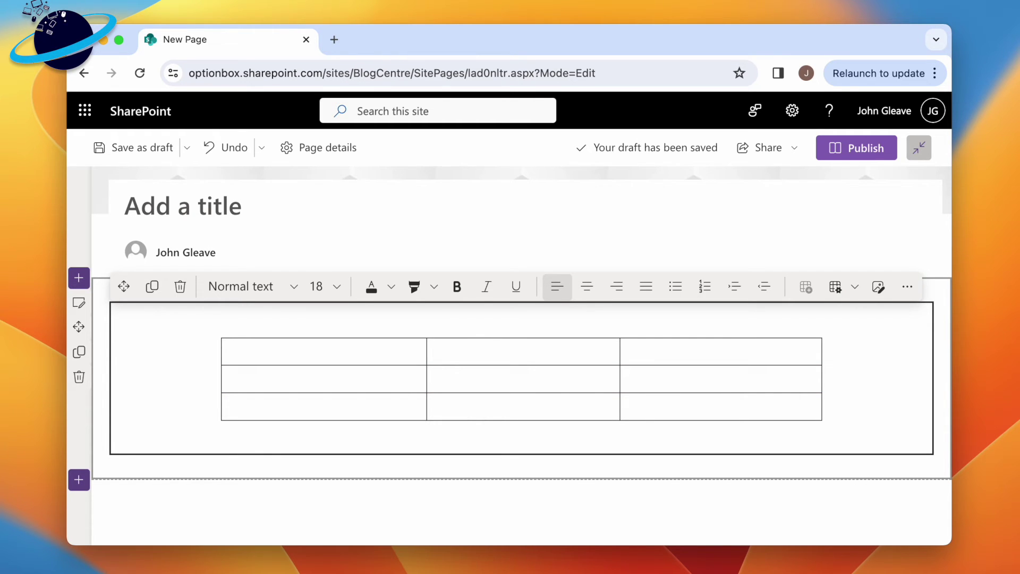
Open the table options panel and place the cursor in the table's middle cell.
click(854, 286)
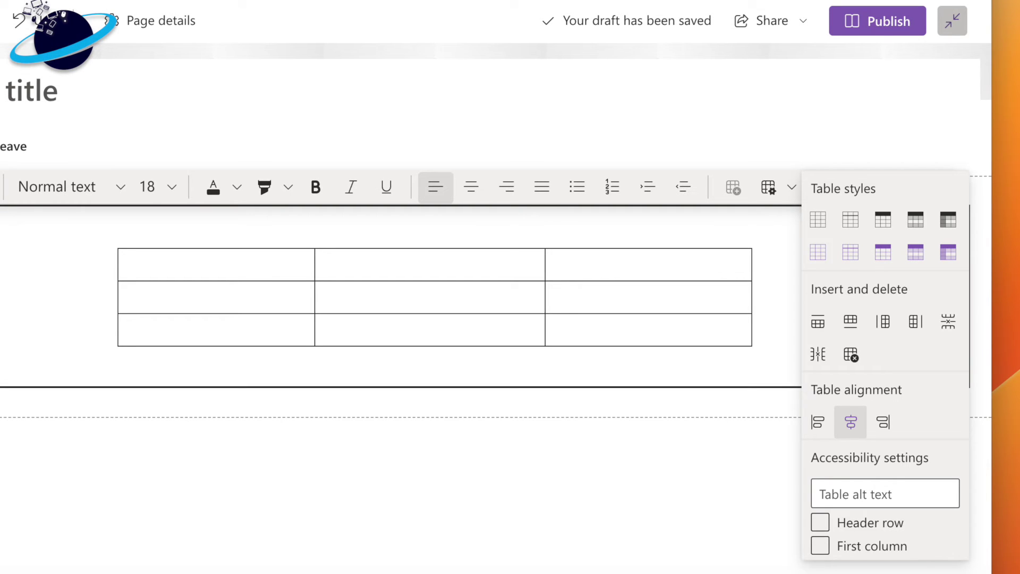
click(430, 297)
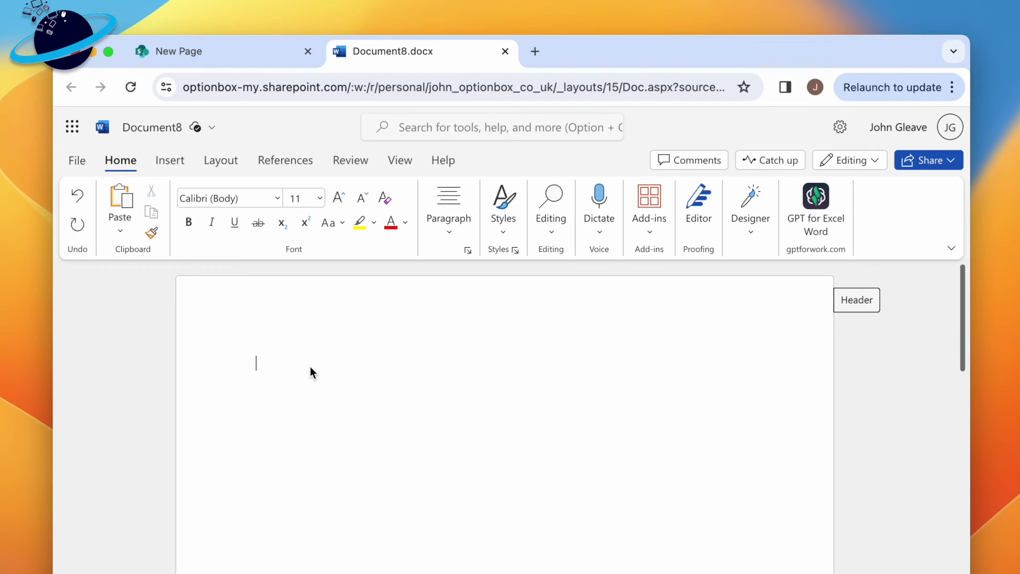
Insert a 4x3 table into the Word document.
click(173, 163)
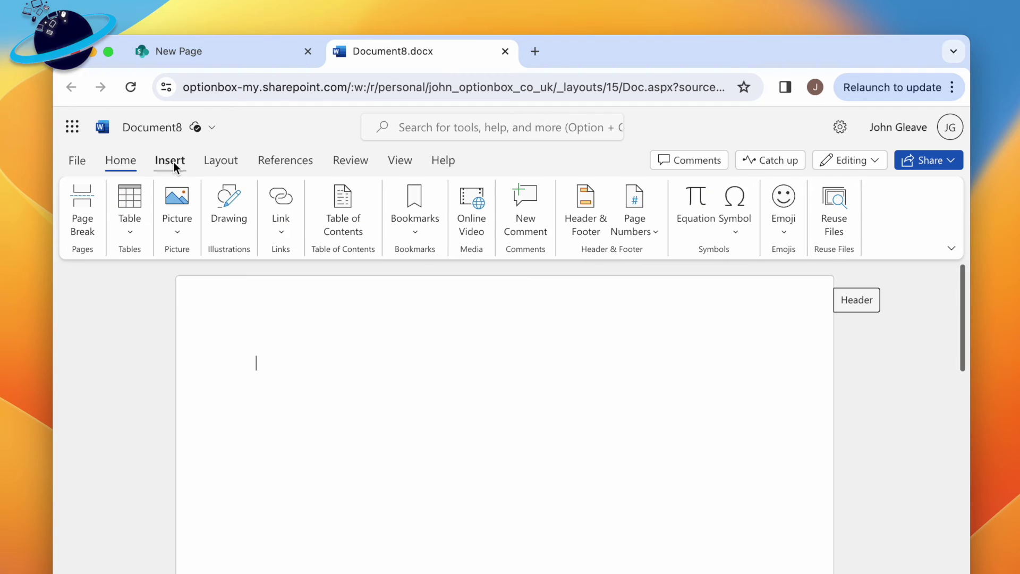
click(132, 218)
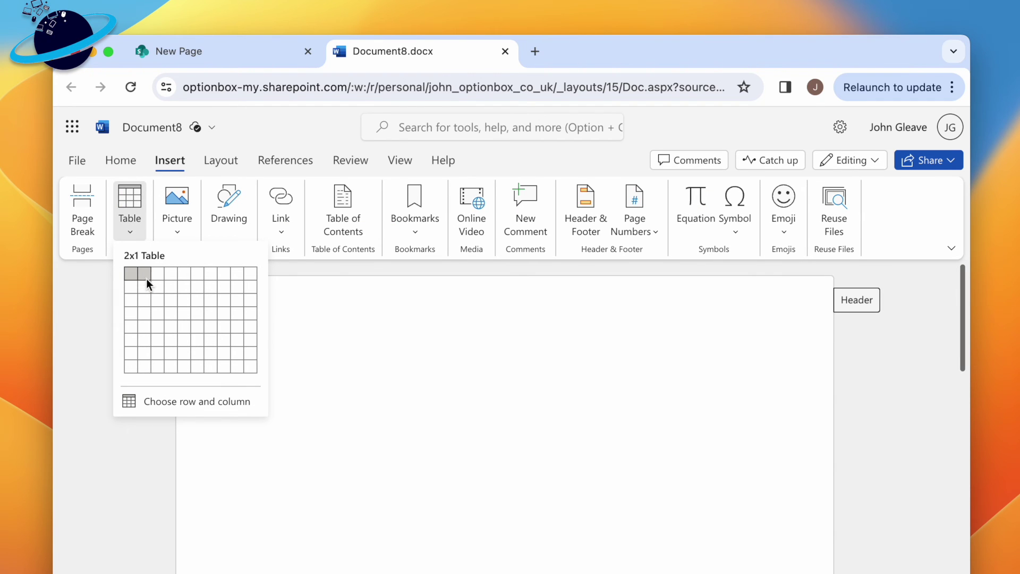
click(172, 300)
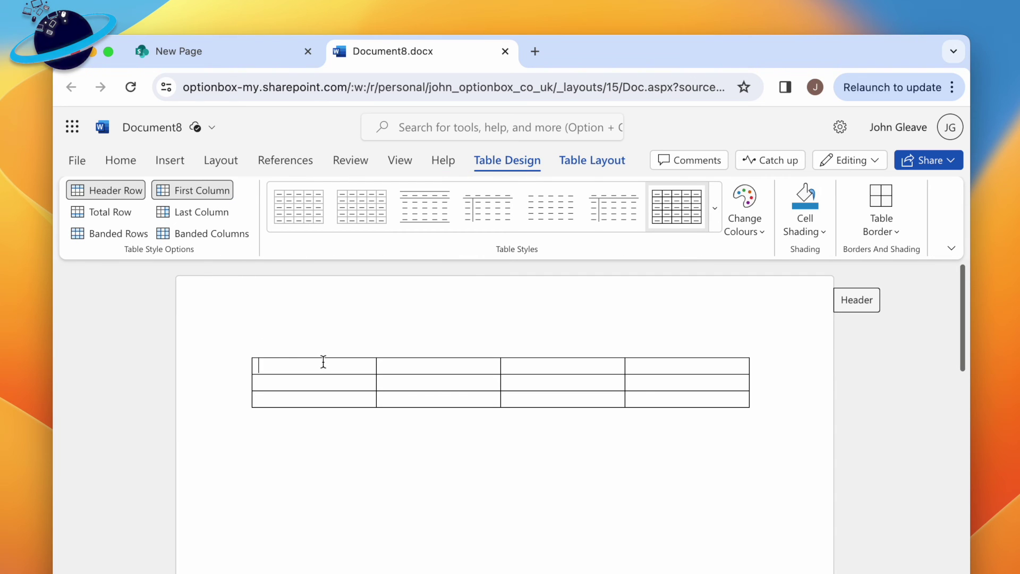
Merge the top row into one cell, select the whole table, and return to SharePoint.
drag(323, 362, 668, 363)
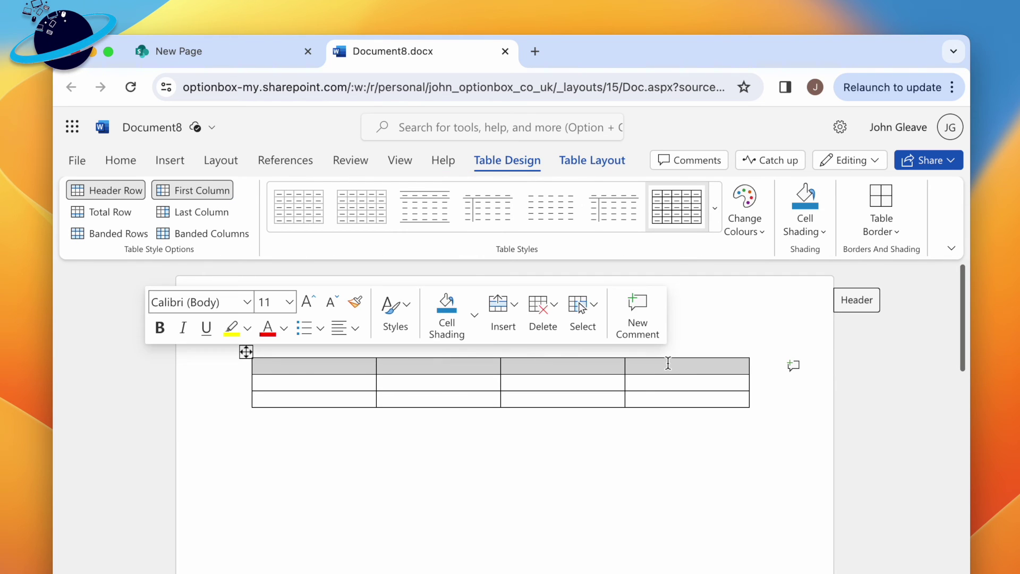
click(599, 159)
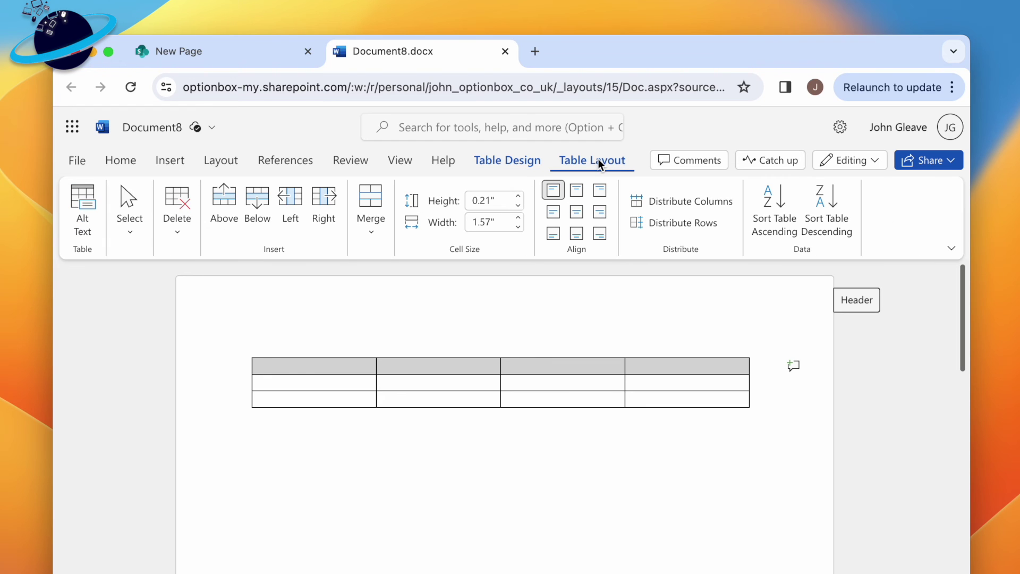
click(370, 215)
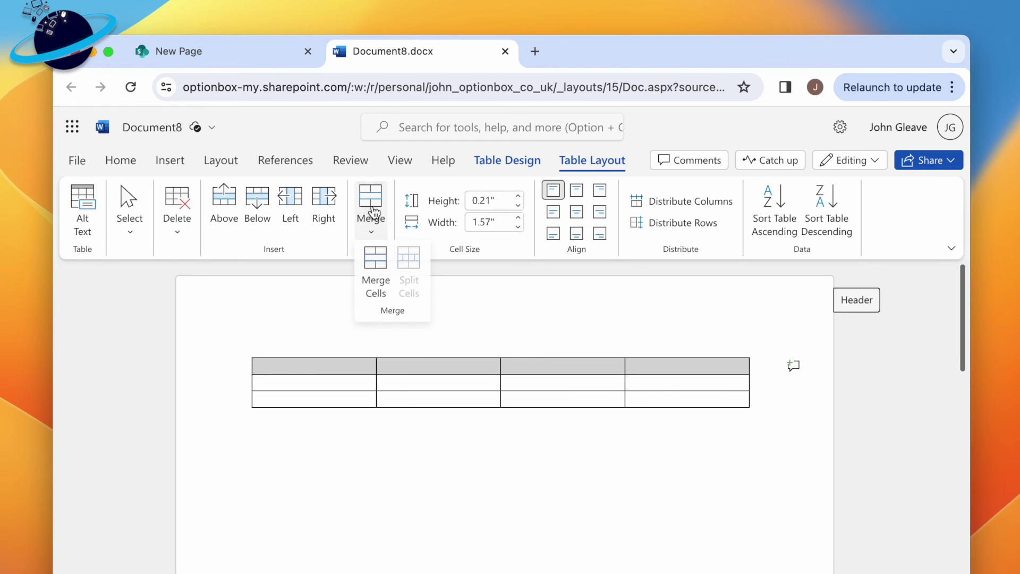
click(372, 271)
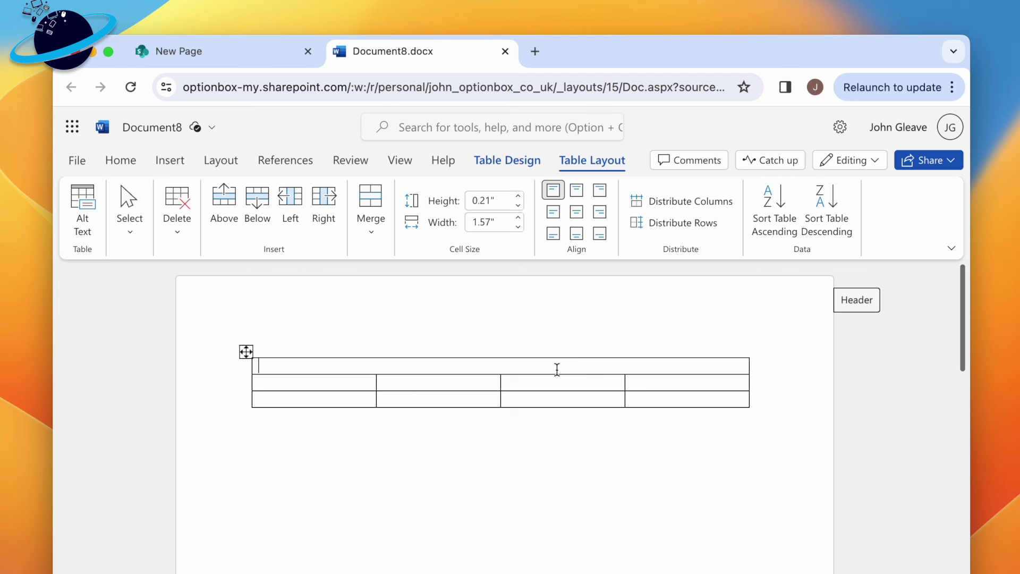
drag(643, 395, 334, 373)
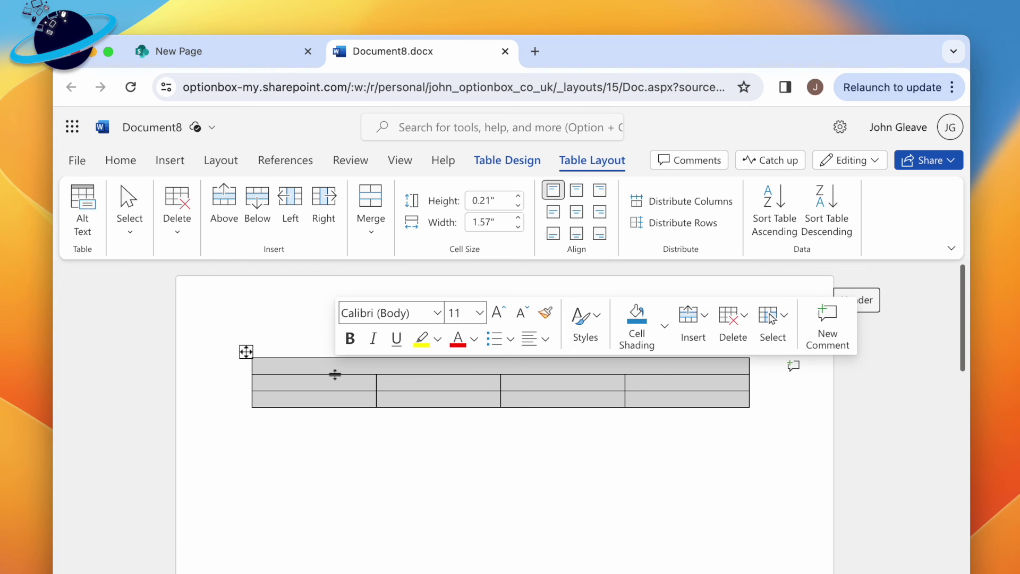
click(243, 59)
Paste the copied Word table into the empty text web part with Cmd+V.
click(258, 365)
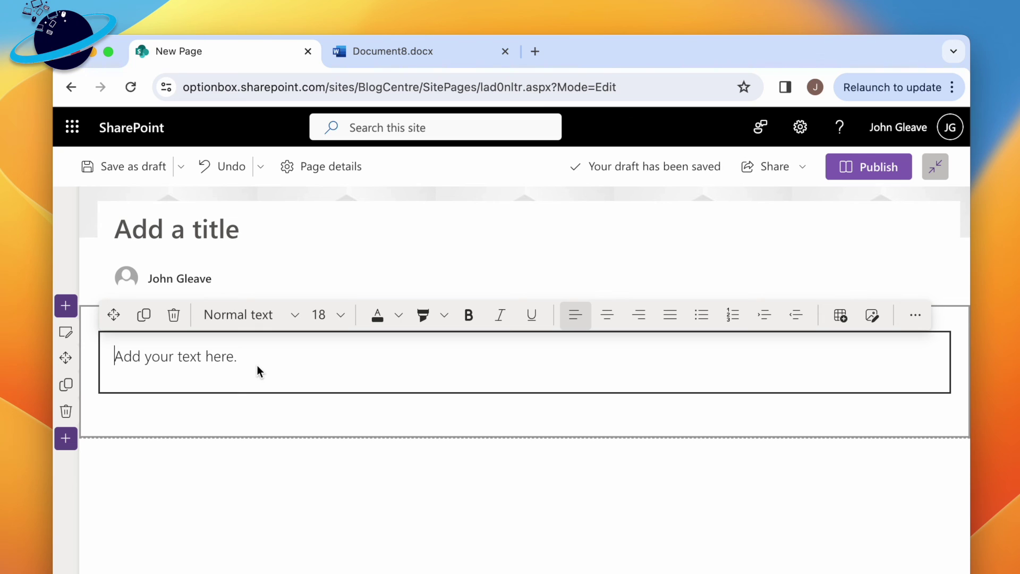
key(super+v)
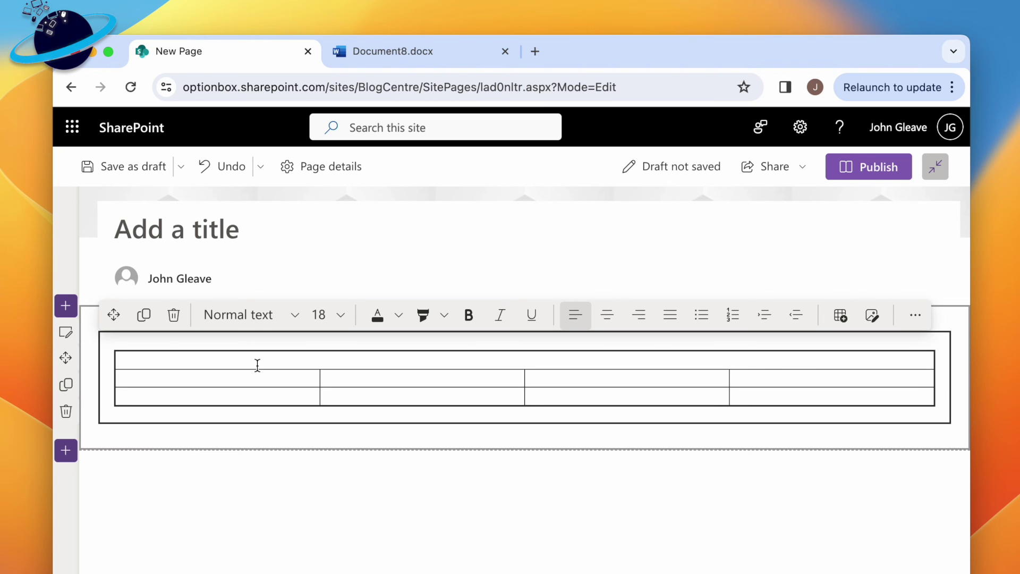